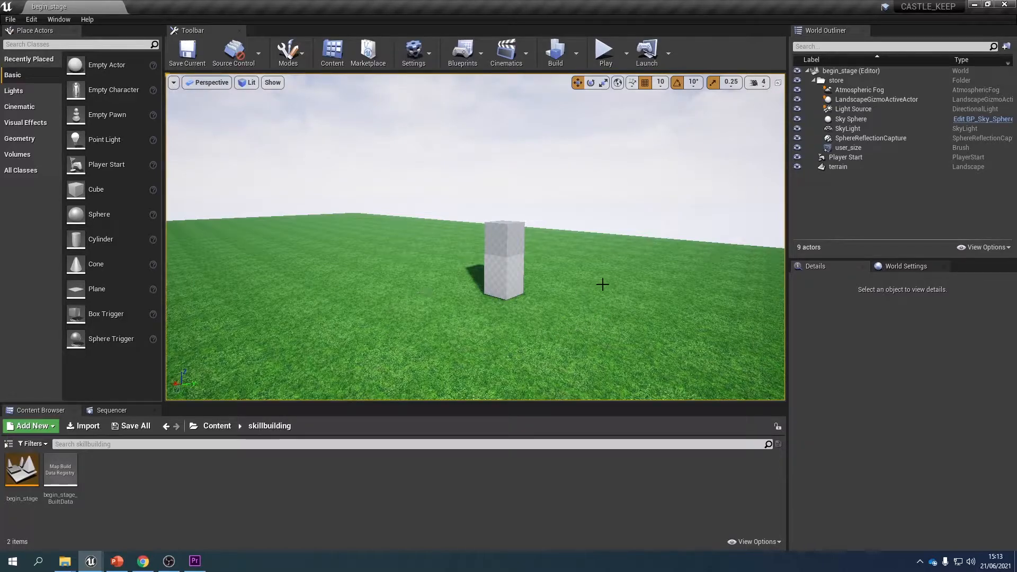
Examine the terrain and the Player Start, and play-test the level to check the starting view
left_click(838, 167)
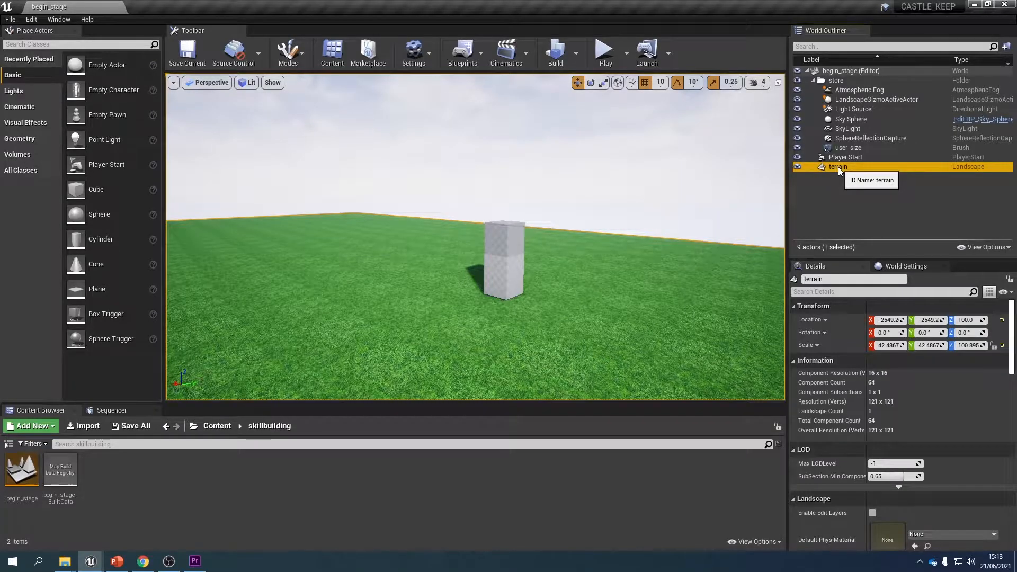
right_click_drag(519, 289, 565, 290)
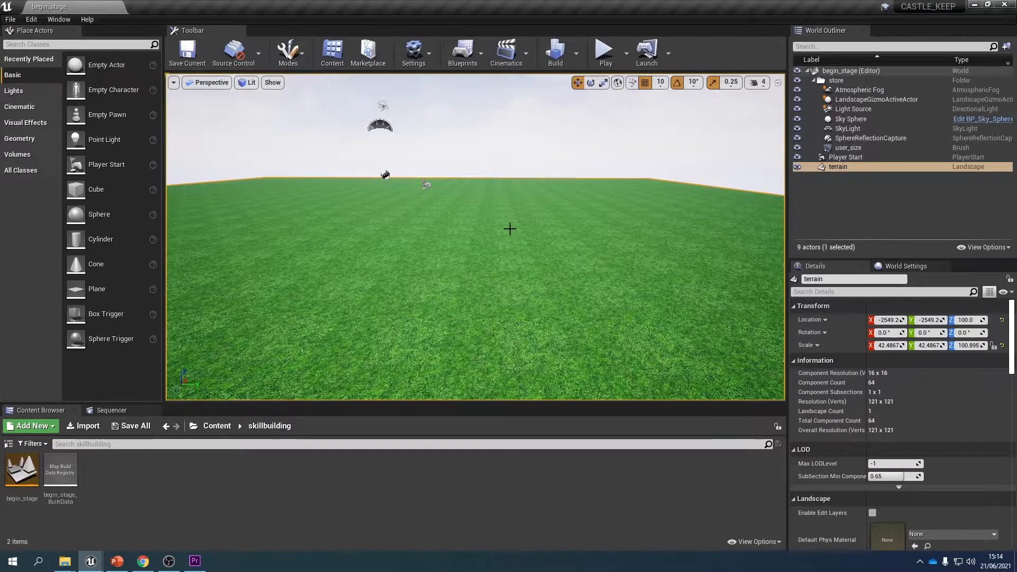
left_click(853, 157)
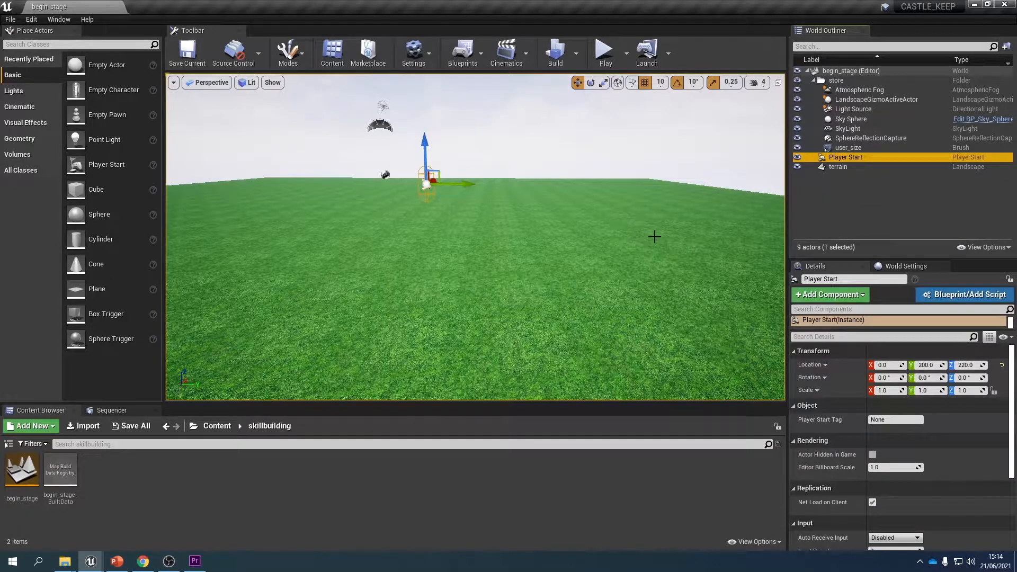
key("f")
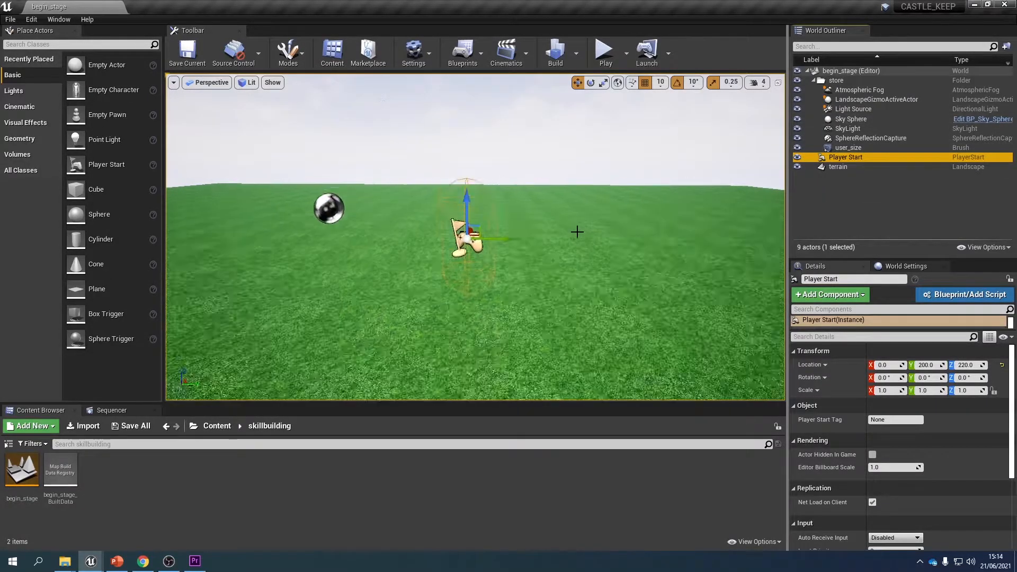
mouse_move(425, 290)
left_mouse_down("alt")
mouse_move(562, 353)
mouse_move(588, 326)
mouse_move(620, 347)
mouse_move(403, 297)
mouse_move(408, 318)
mouse_move(425, 272)
left_mouse_up("alt")
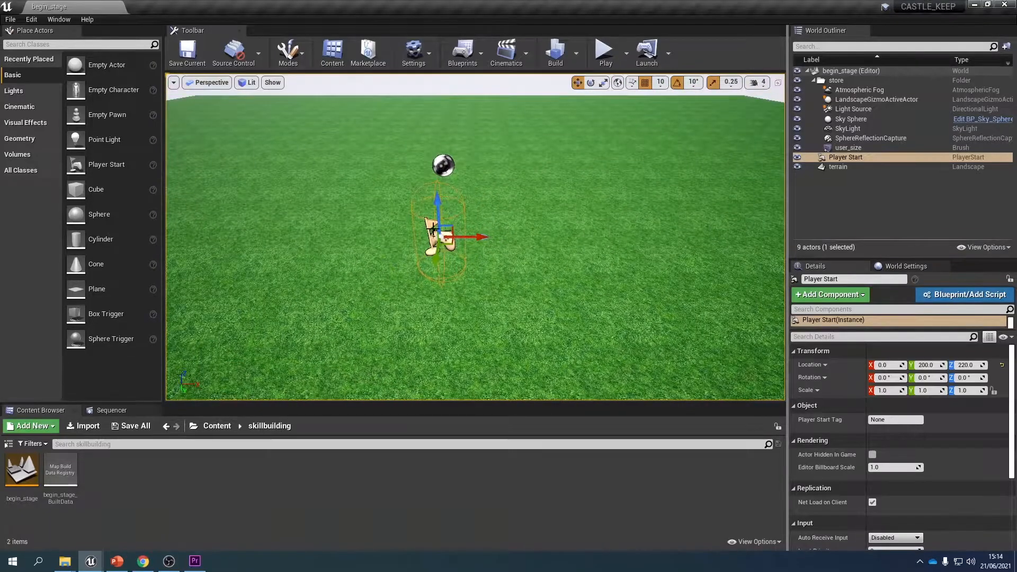
scroll(445, 238, "up", 2)
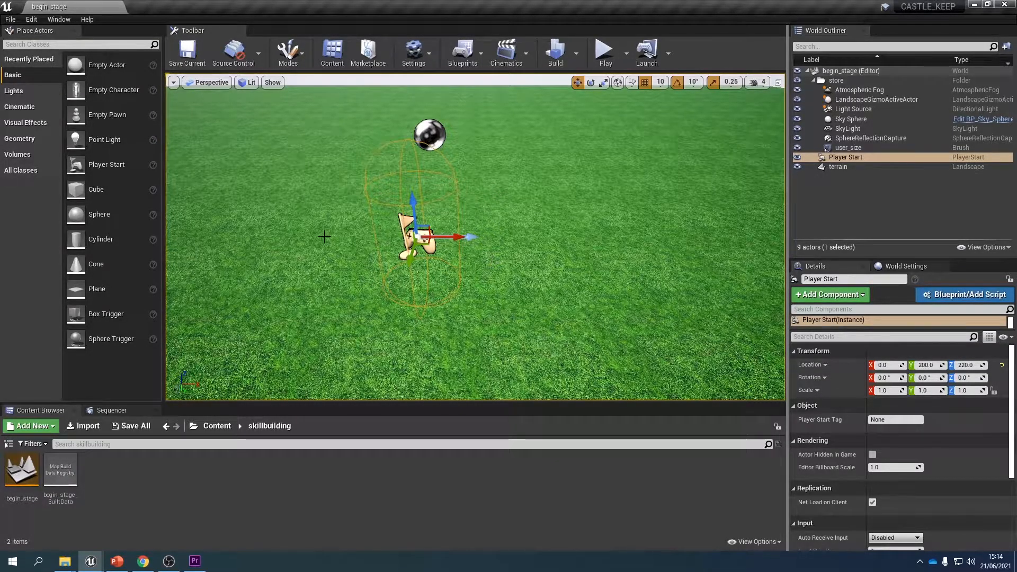
left_click(605, 55)
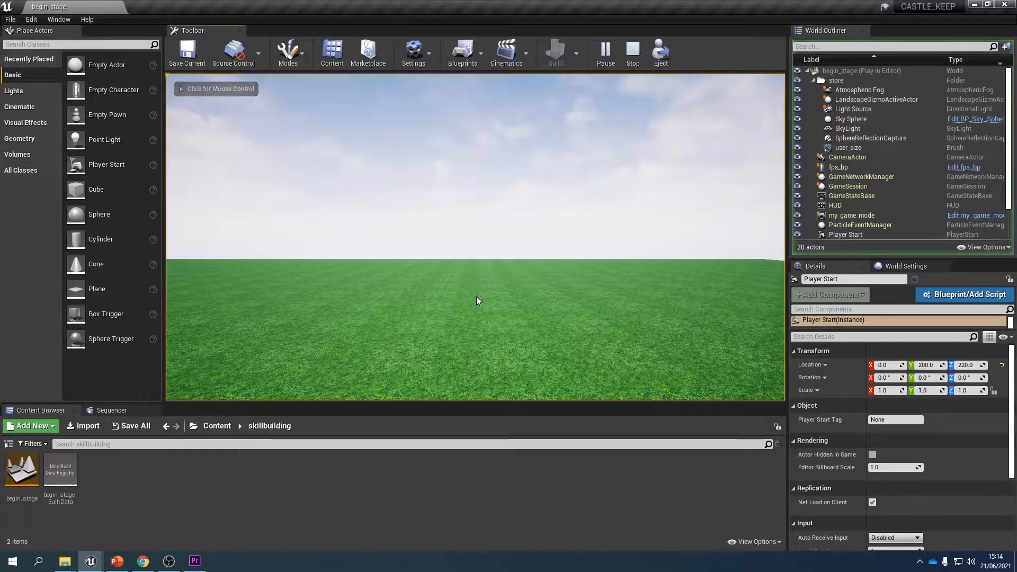
left_click(634, 53)
Rotate the Player Start about its vertical axis to 140° so that it faces the grey reference block
right_click_drag(460, 256, 513, 241)
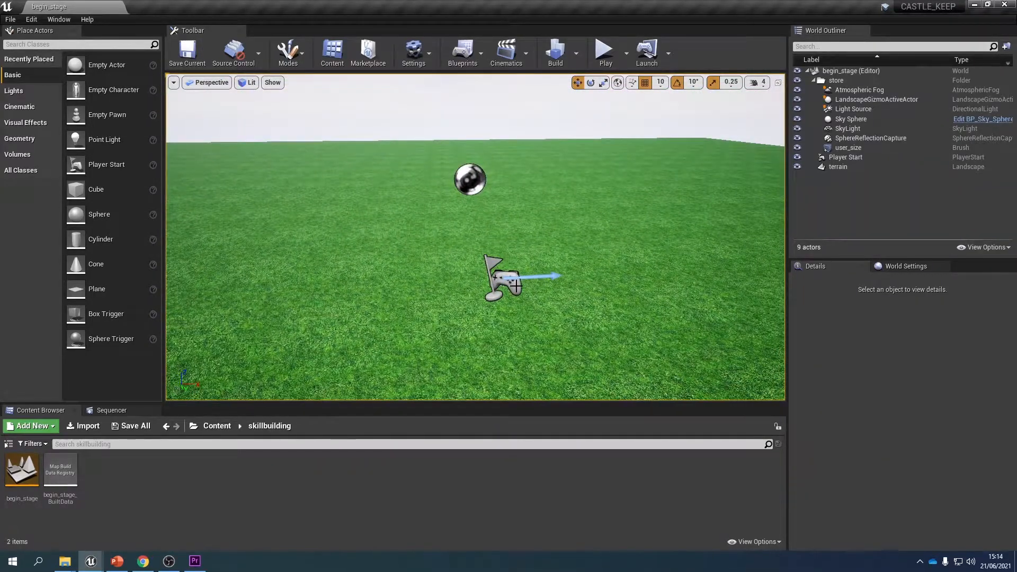
left_click(516, 286)
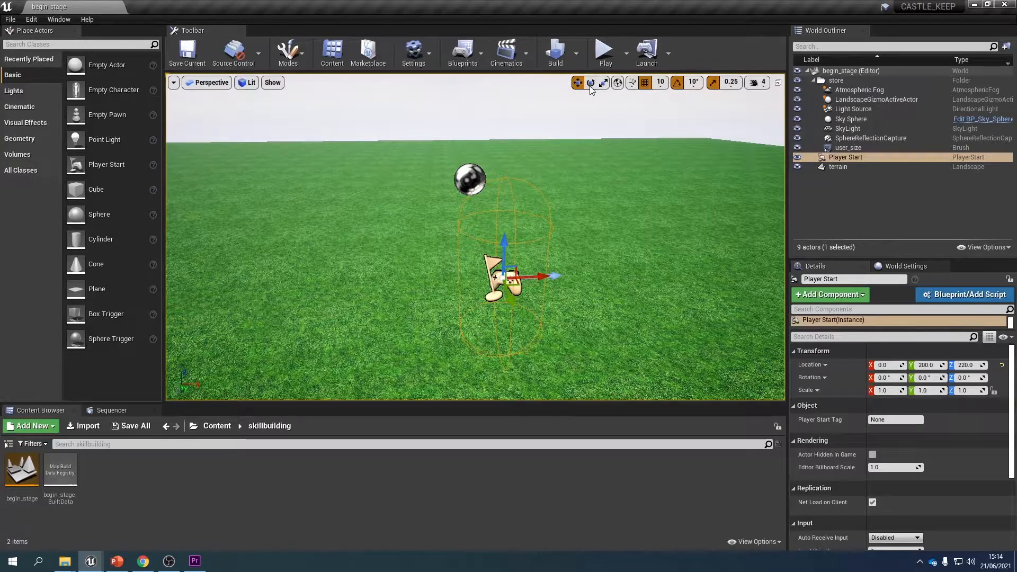
left_click(590, 83)
left_click_drag(556, 278, 483, 318)
mouse_move(605, 252)
right_mouse_down()
mouse_move(626, 270)
mouse_move(689, 228)
mouse_move(498, 286)
mouse_move(477, 233)
mouse_move(413, 212)
mouse_move(504, 275)
mouse_move(606, 248)
right_mouse_up()
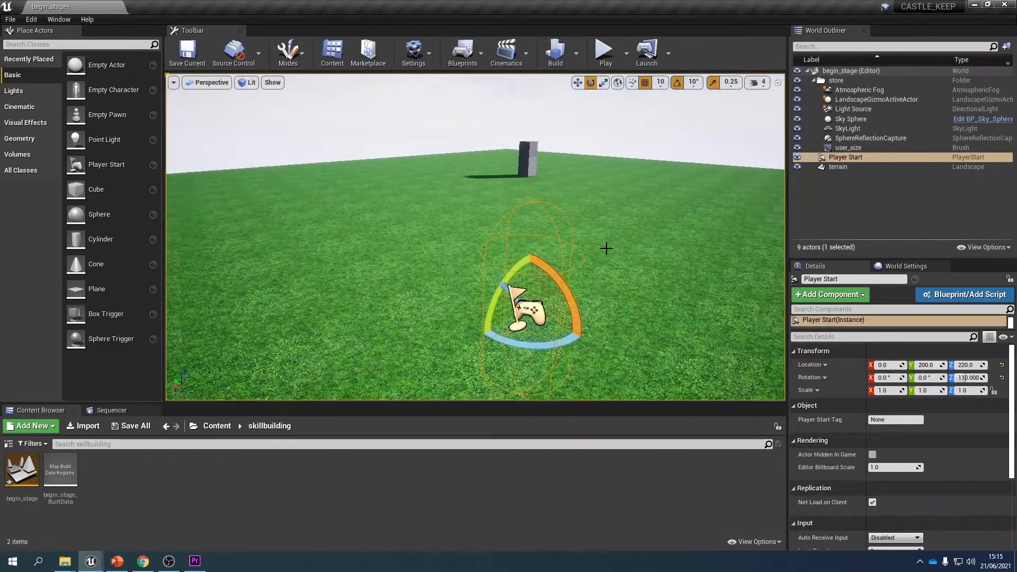
left_click_drag(532, 344, 459, 325)
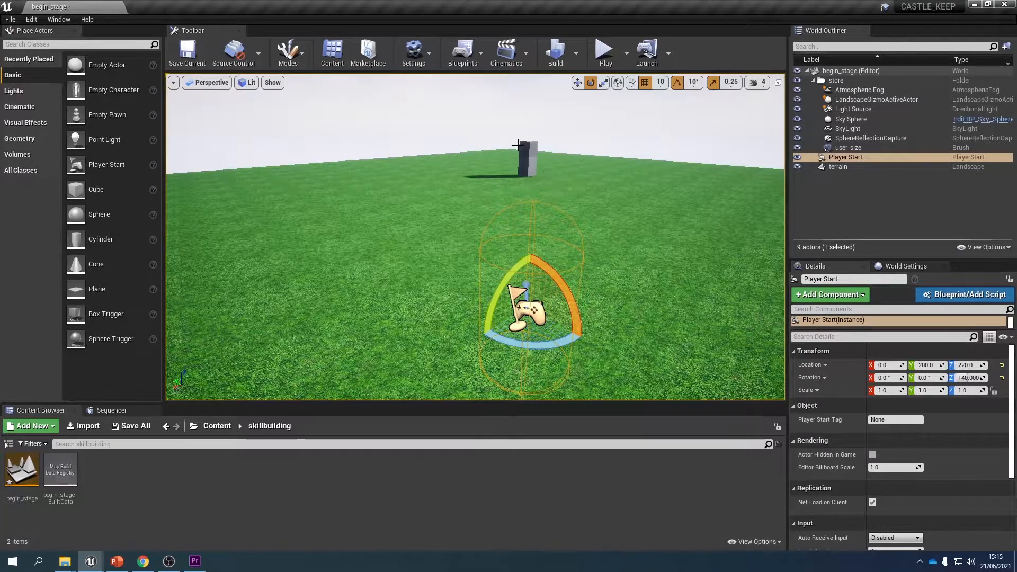
Play-test the level from the rotated Player Start and save the begin_stage level
left_click(602, 49)
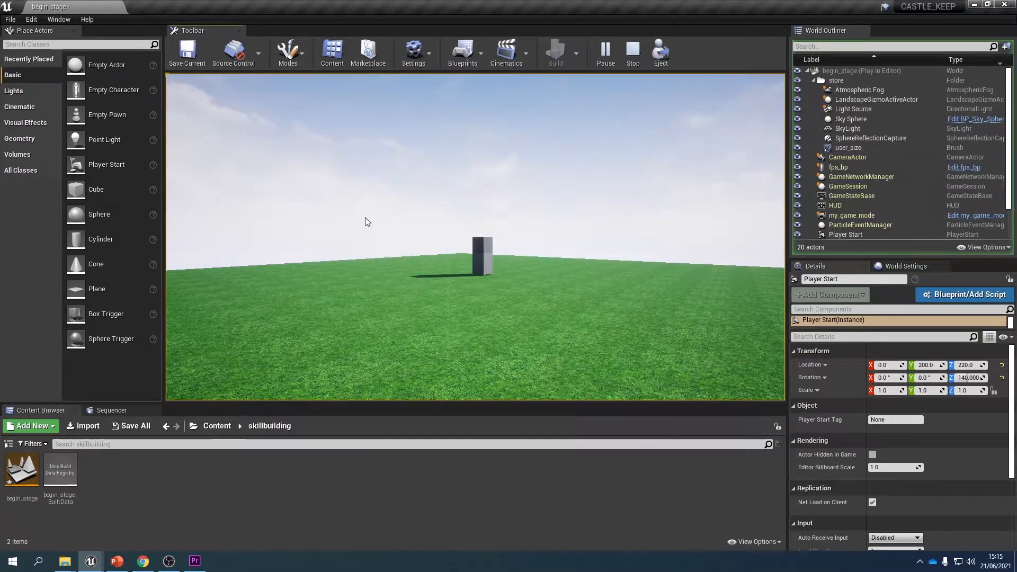
left_click(633, 50)
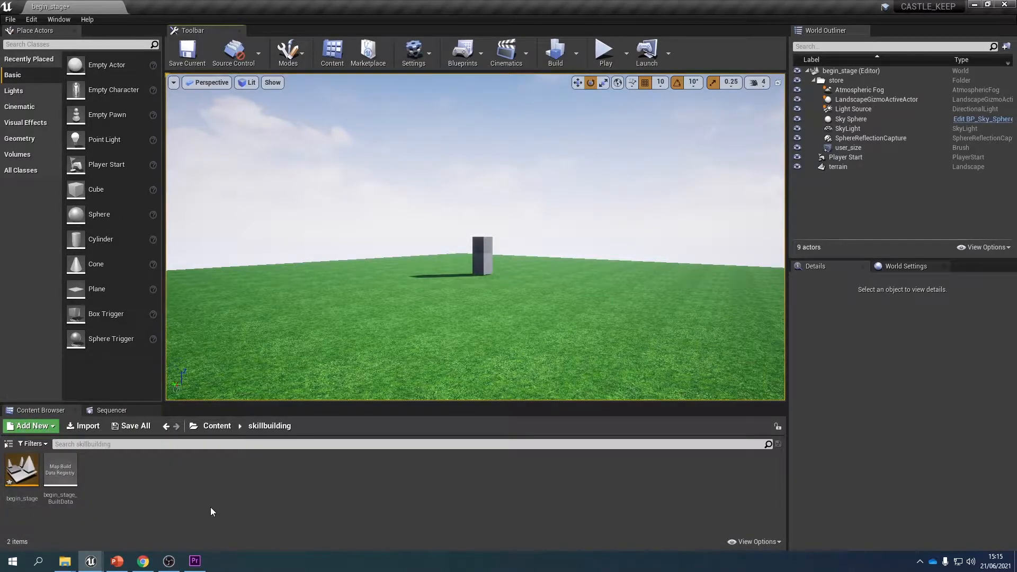
left_click(189, 55)
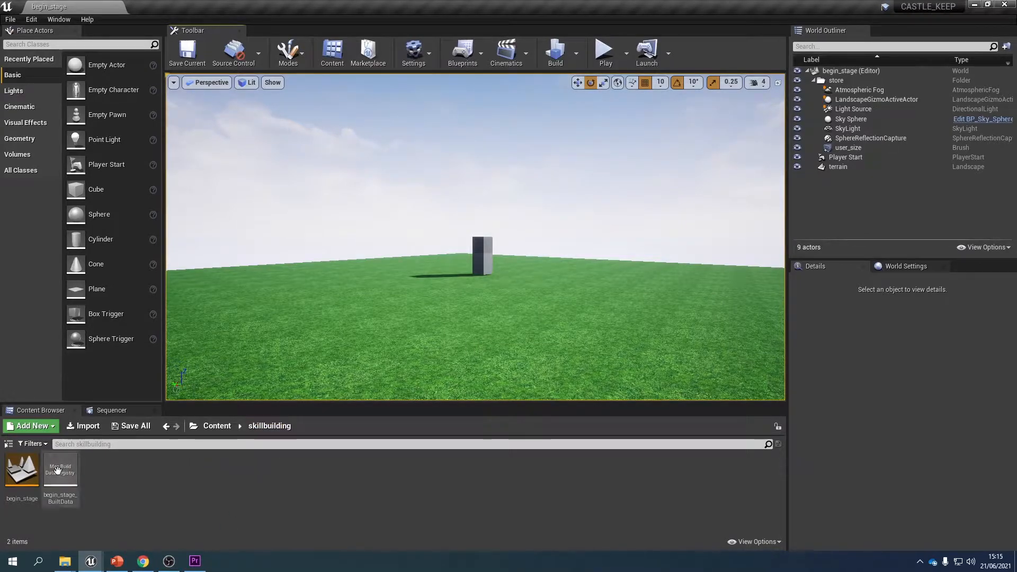
Open the castle_parts content folder and enlarge the asset browser to show all its items
left_click(216, 426)
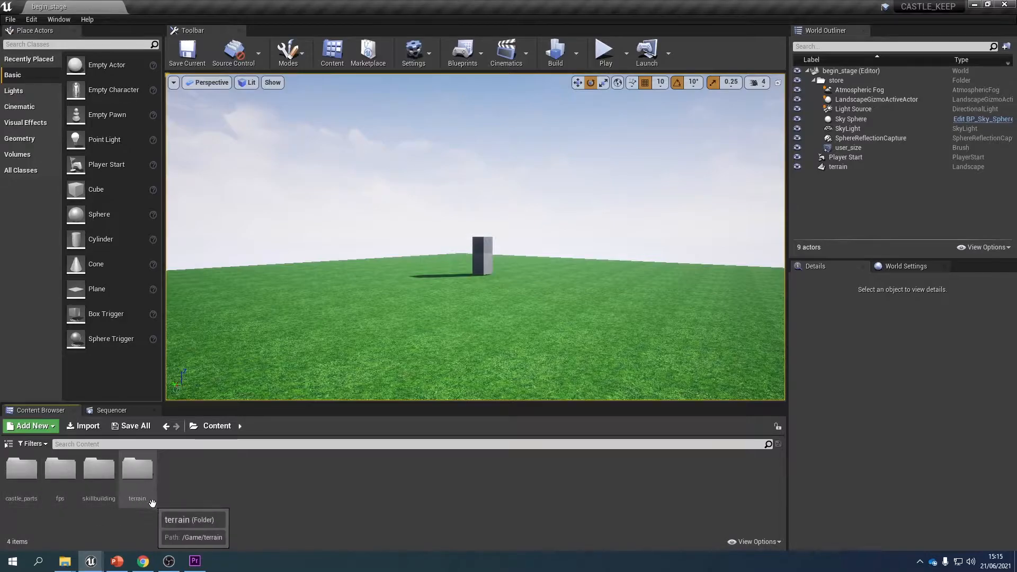
double_click(22, 471)
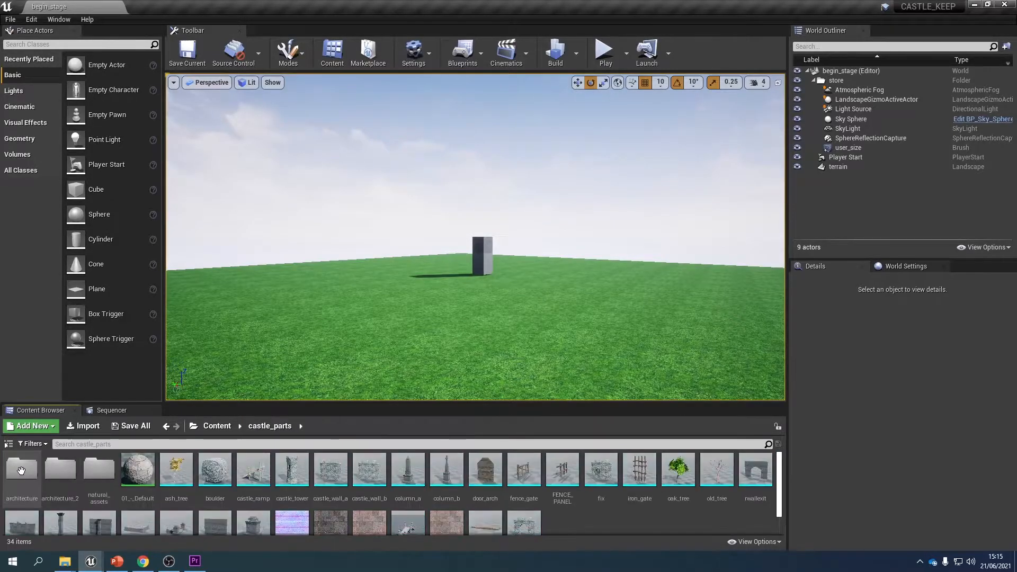
left_click_drag(391, 402, 385, 370)
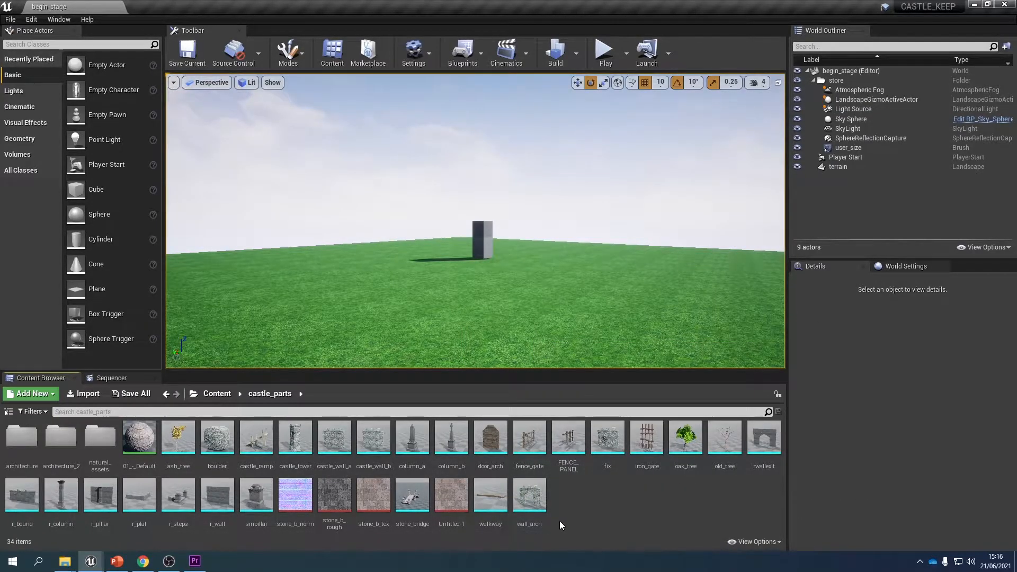
Place a castle_tower on the grass at about X -440, Y 990, and preview its move, rotate and scale gizmos
left_click_drag(292, 443, 355, 292)
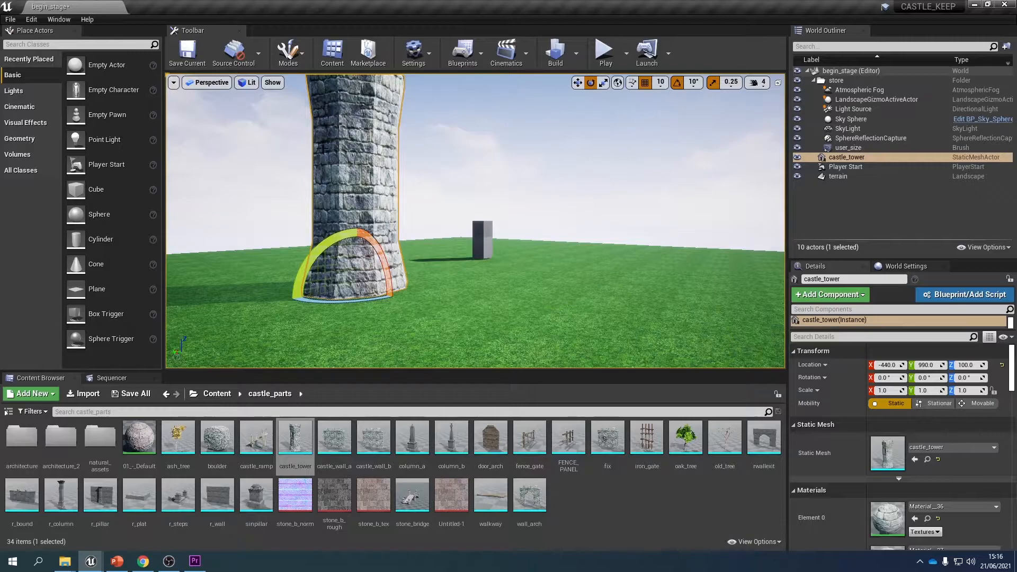
left_click(577, 83)
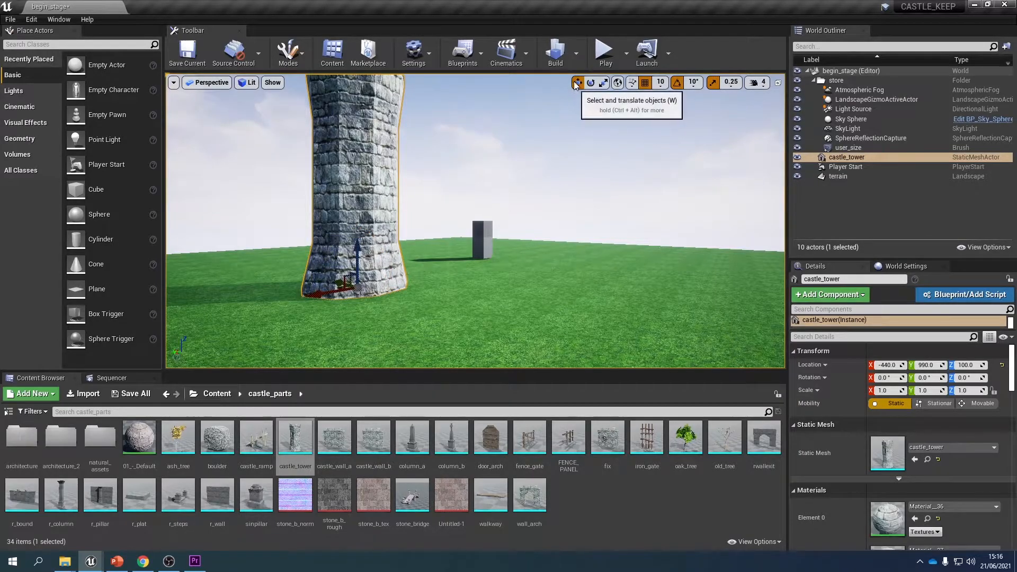
left_click(591, 83)
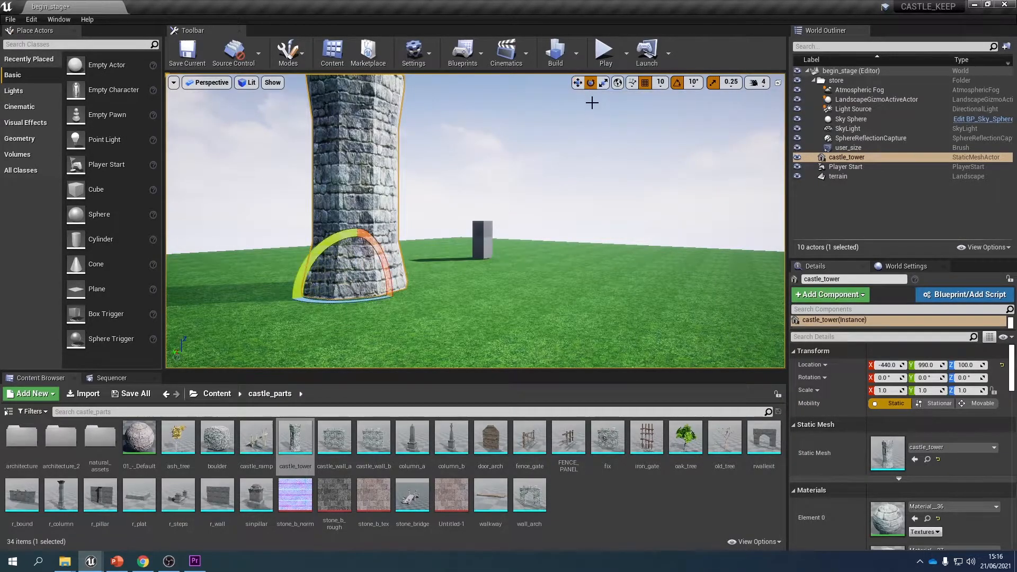
left_click(603, 84)
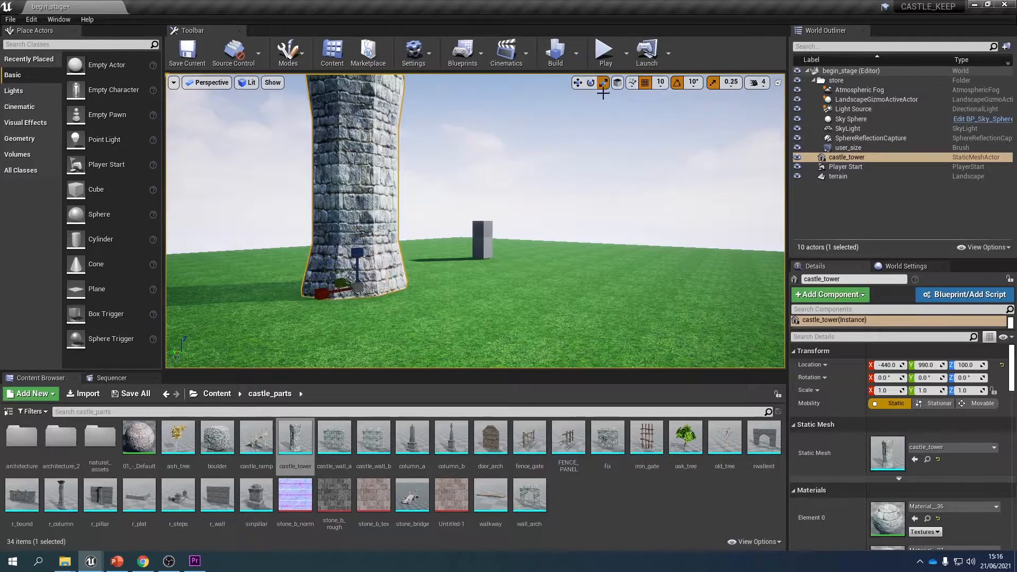
Move the castle tower across the ground to about X -680, Y 640, keeping it at Z 100
left_click(578, 84)
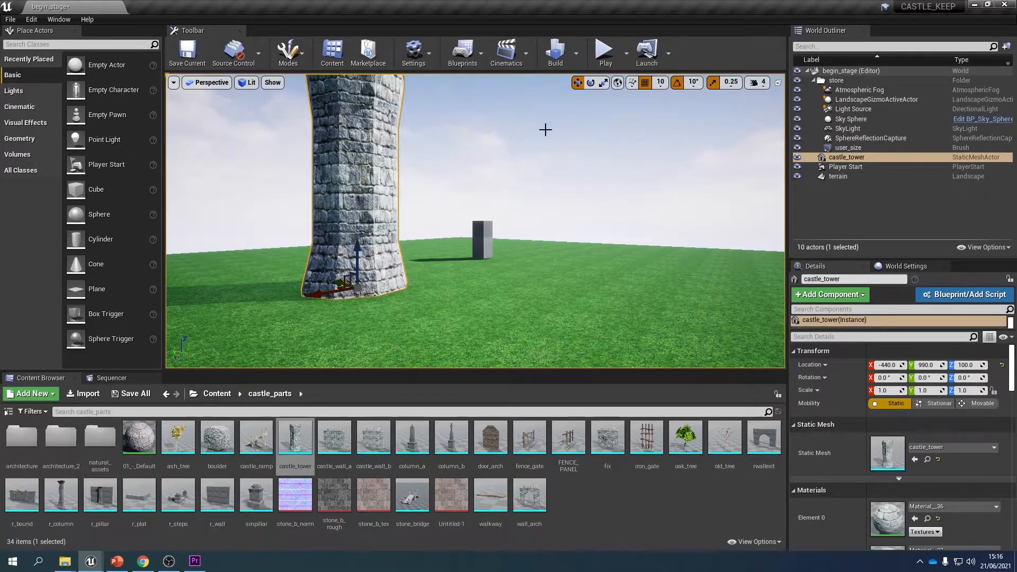
key("f")
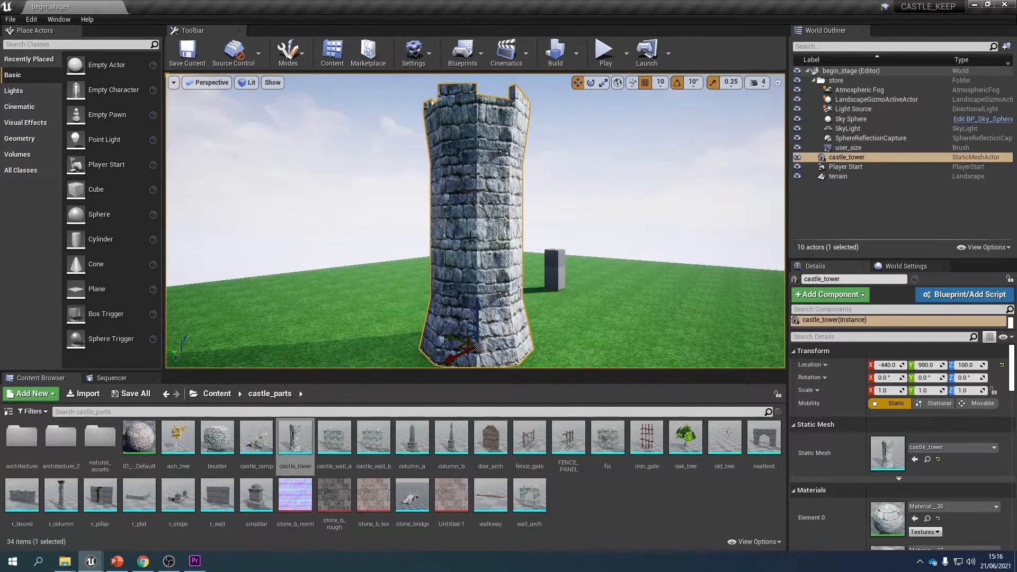
left_click_drag(475, 221, 401, 253, "alt")
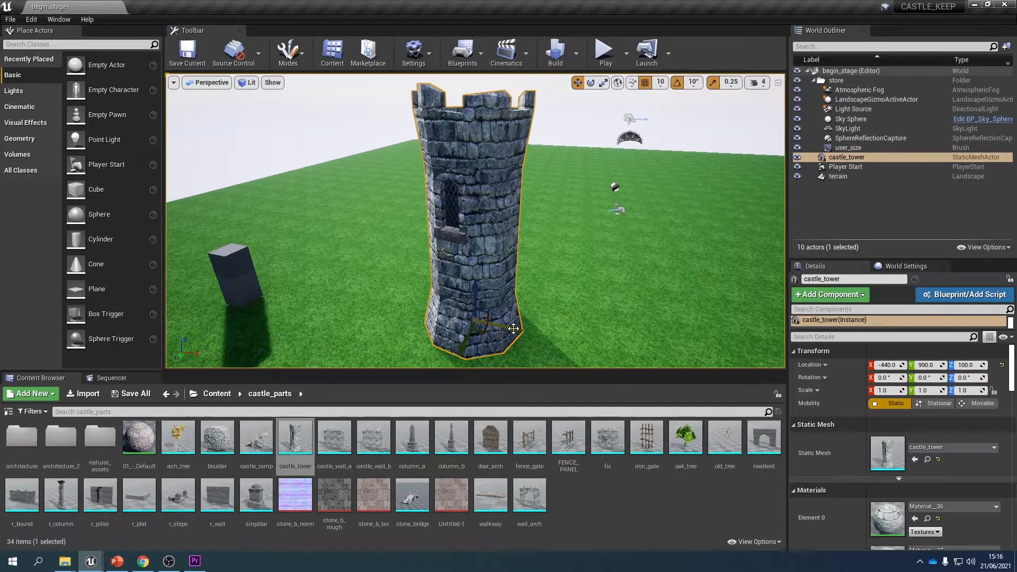
left_click_drag(514, 329, 396, 327)
left_click_drag(327, 345, 437, 237)
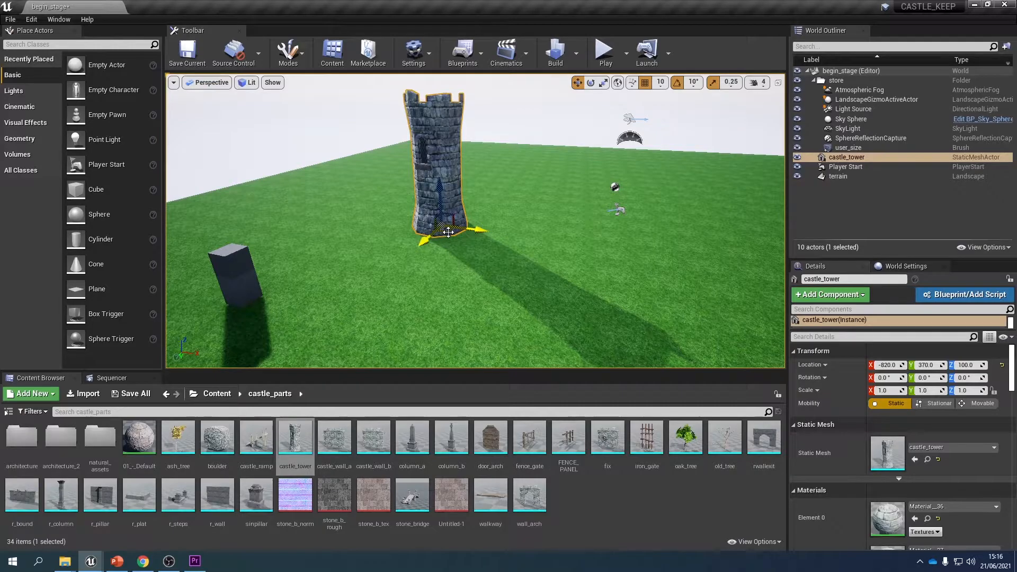
left_click_drag(448, 232, 448, 260)
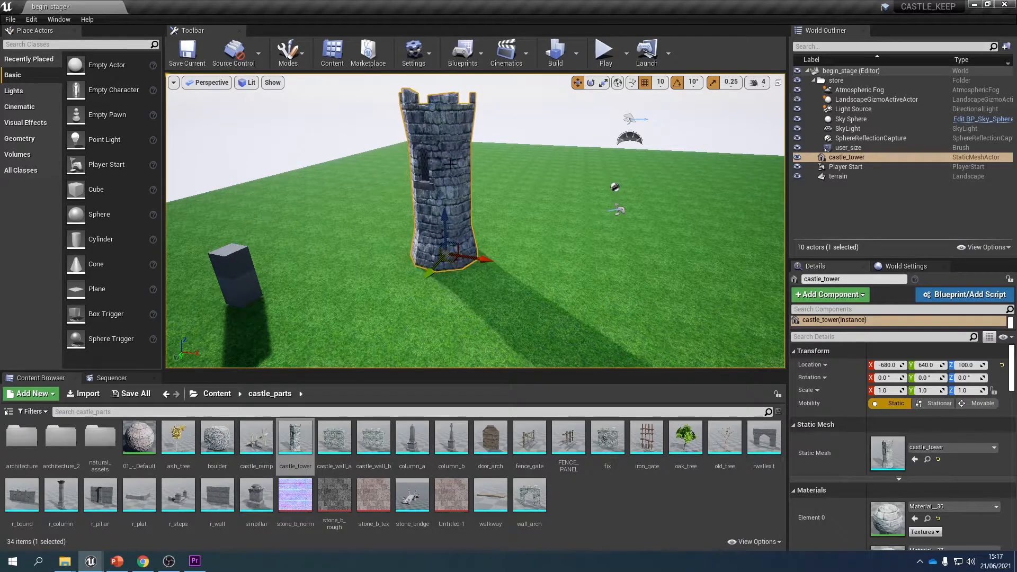
Rotate the castle tower about its vertical axis to -10° with the 10° rotation snapping active
left_click(591, 84)
scroll(389, 278, "up", 3)
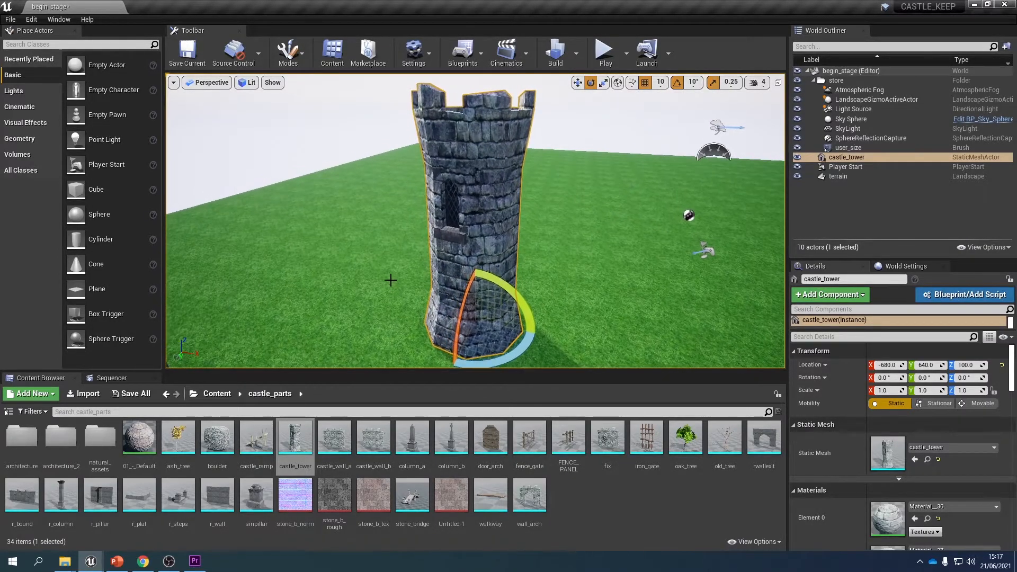
right_click_drag(388, 323, 387, 322)
right_click_drag(382, 281, 388, 323)
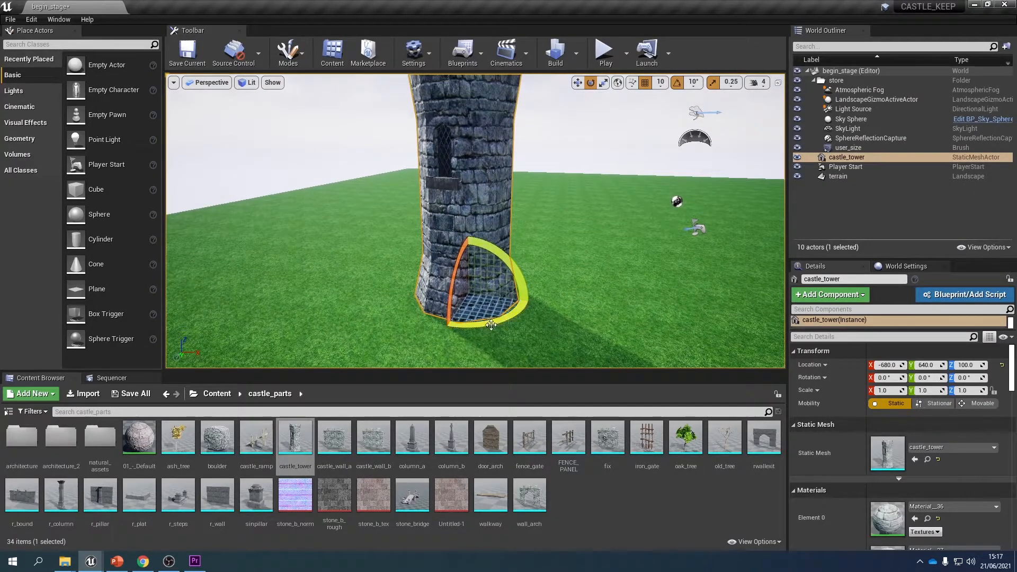
left_click_drag(500, 322, 527, 298)
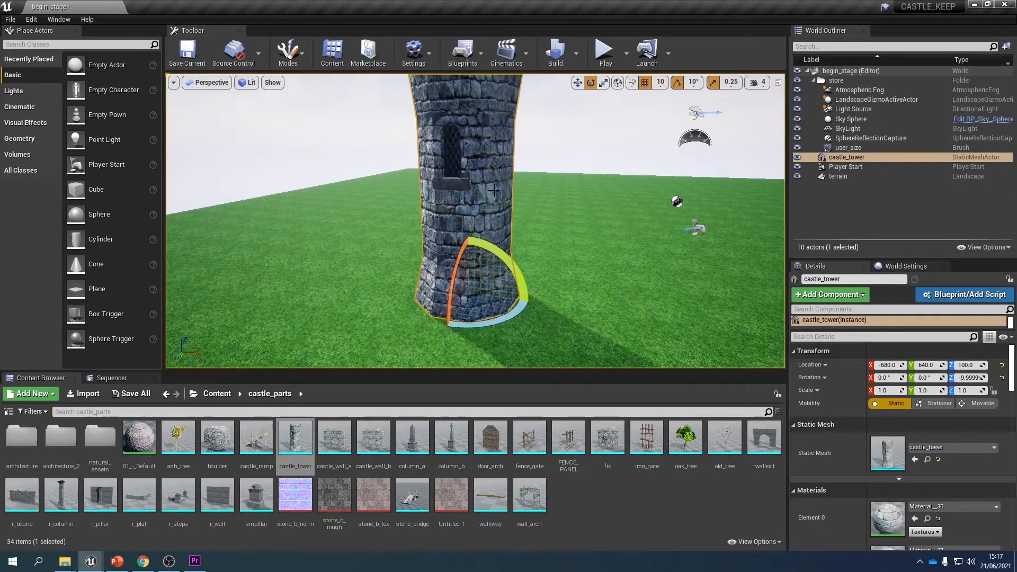
Turn off rotation snapping and rotate the castle tower freely about its vertical axis to about 0.2°
left_click(677, 82)
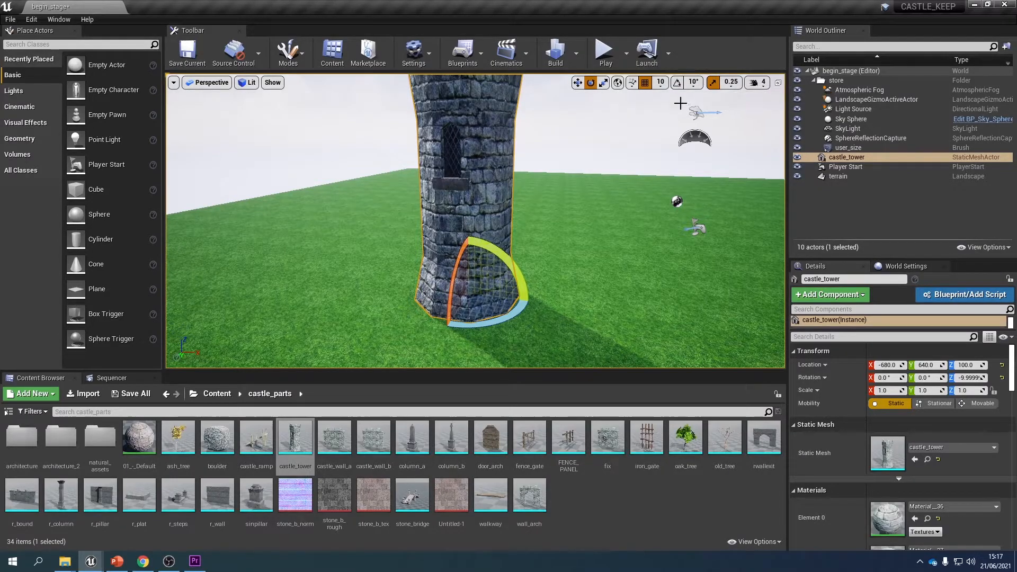
mouse_move(526, 286)
left_mouse_down()
mouse_move(534, 320)
mouse_move(522, 281)
mouse_move(537, 305)
mouse_move(525, 317)
mouse_move(535, 282)
mouse_move(531, 310)
mouse_move(543, 290)
left_mouse_up()
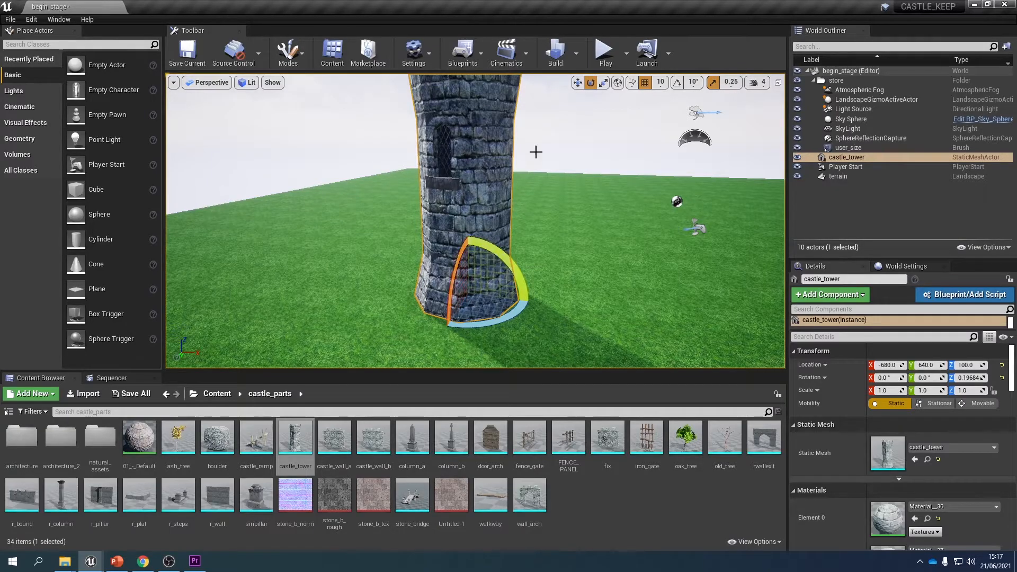
Scale the castle tower's height to 0.75, and undo that scaling
left_click(603, 83)
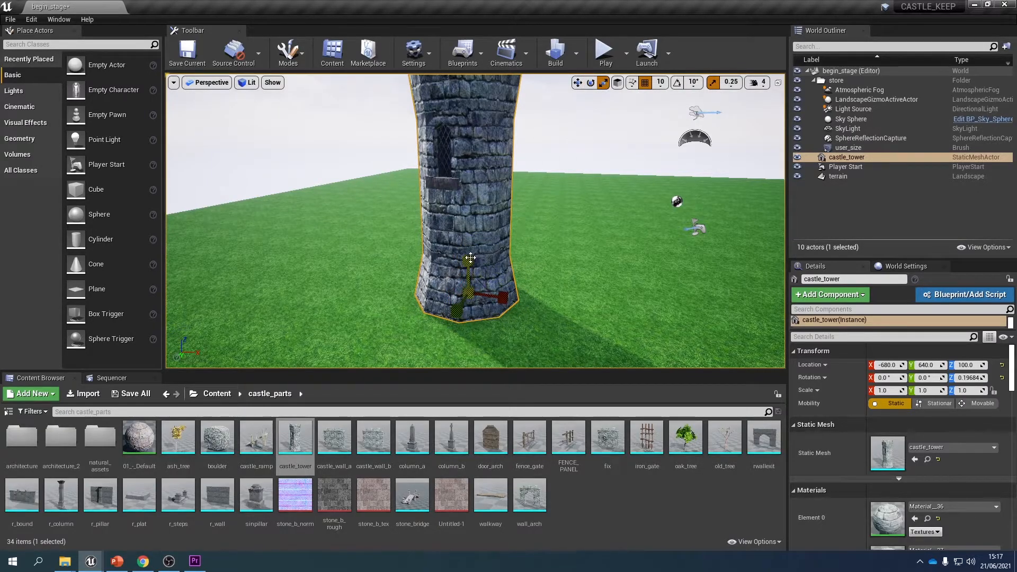
mouse_move(469, 260)
left_mouse_down()
mouse_move(469, 286)
mouse_move(469, 233)
mouse_move(469, 286)
mouse_move(469, 272)
left_mouse_up()
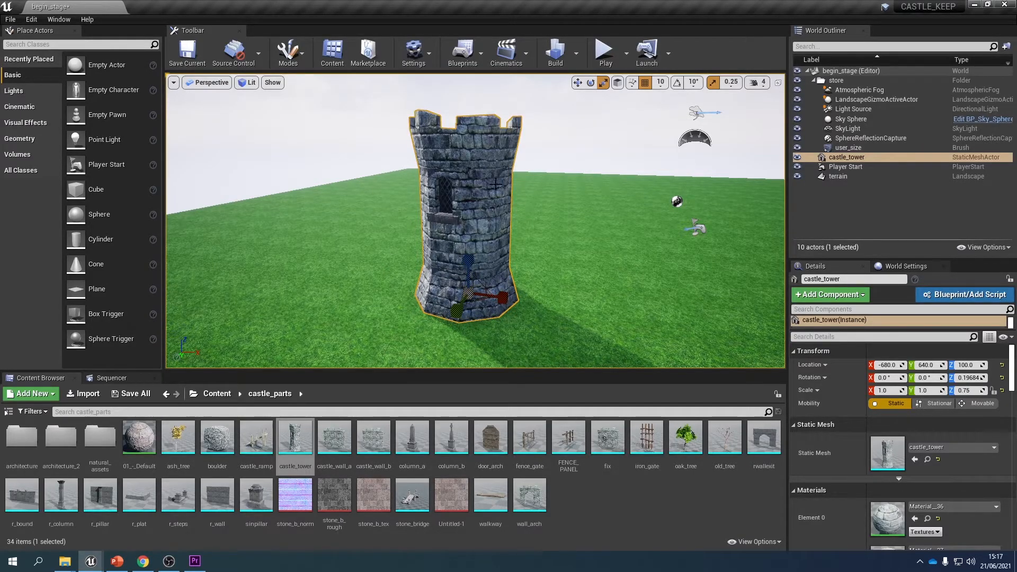
left_click(31, 20)
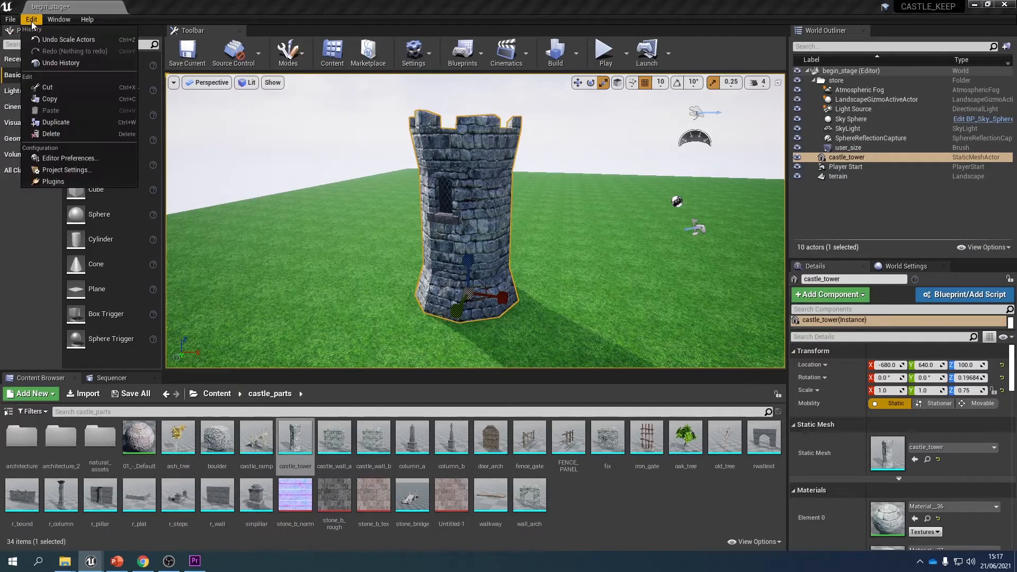
left_click(36, 39)
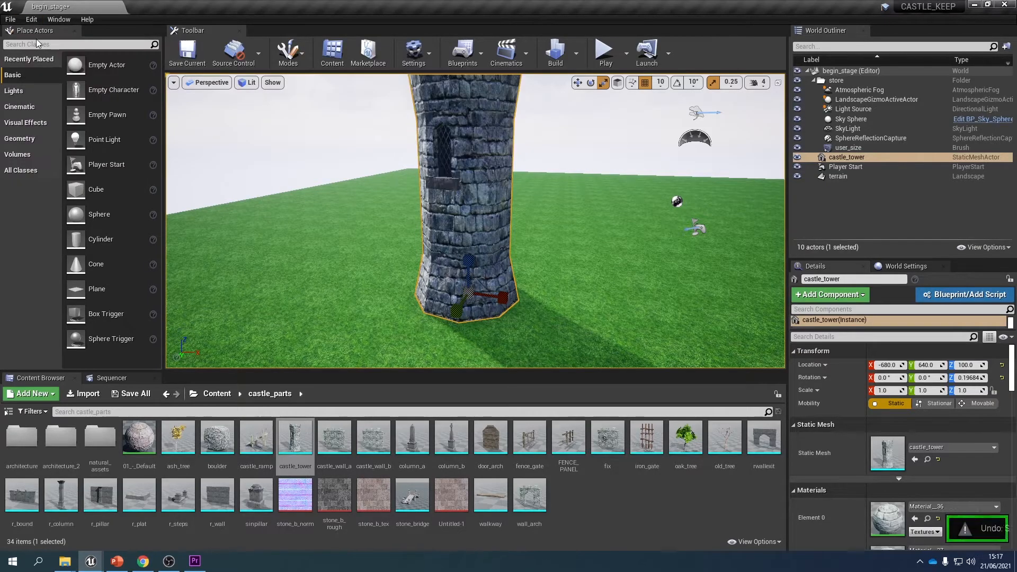
right_click_drag(320, 247, 368, 222)
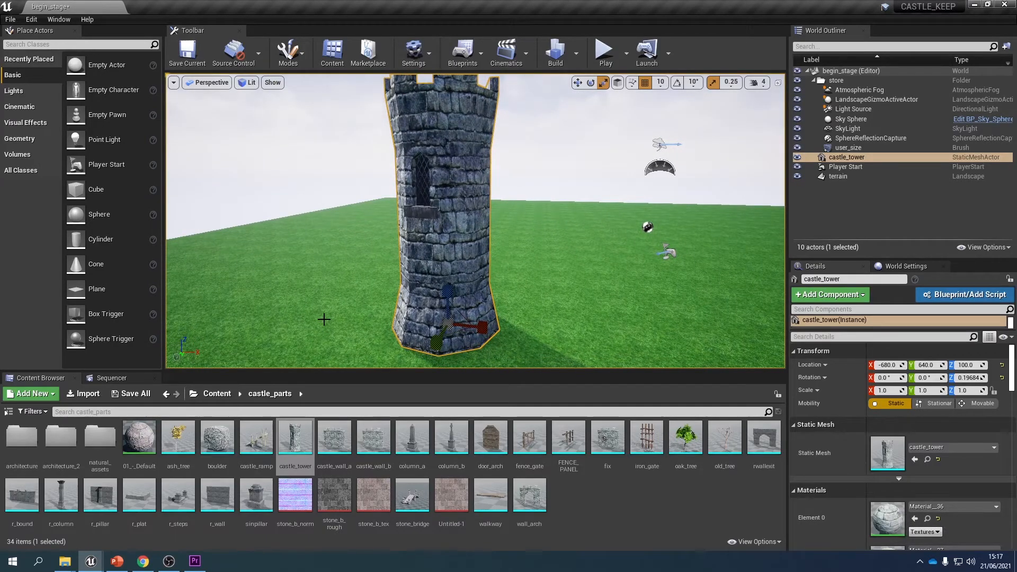